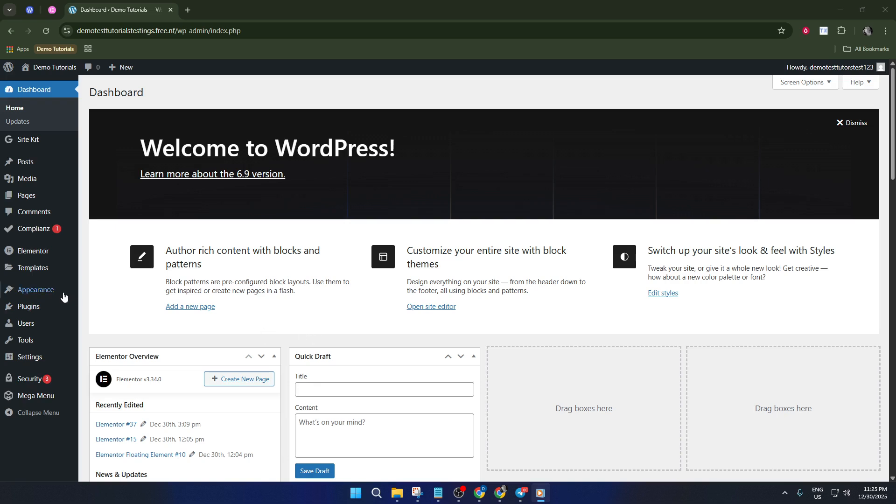
pyautogui.moveTo(43, 265)
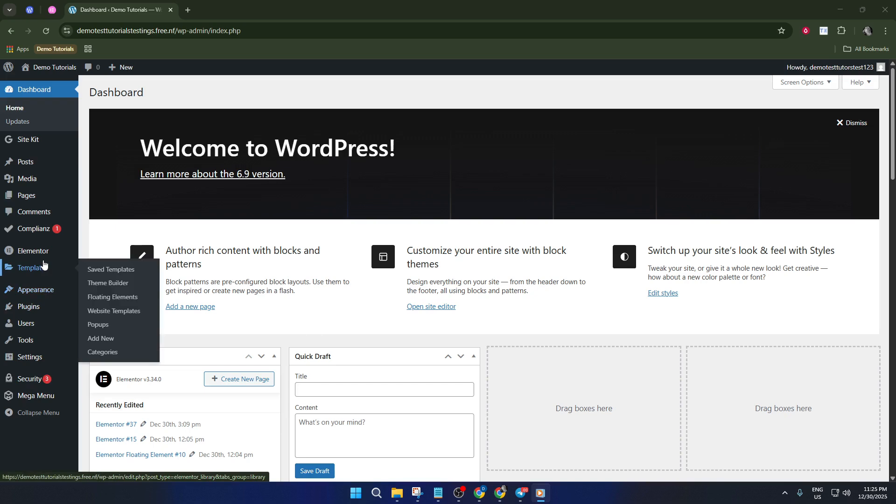
pyautogui.moveTo(38, 239)
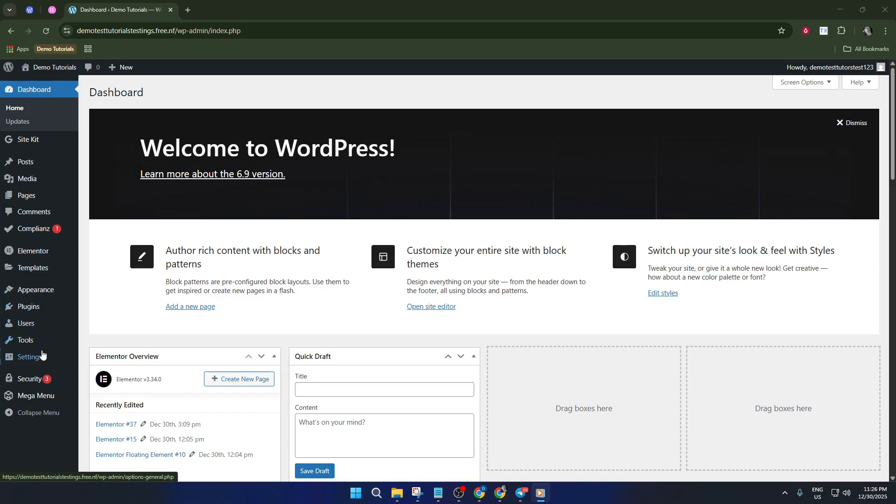
pyautogui.moveTo(43, 357)
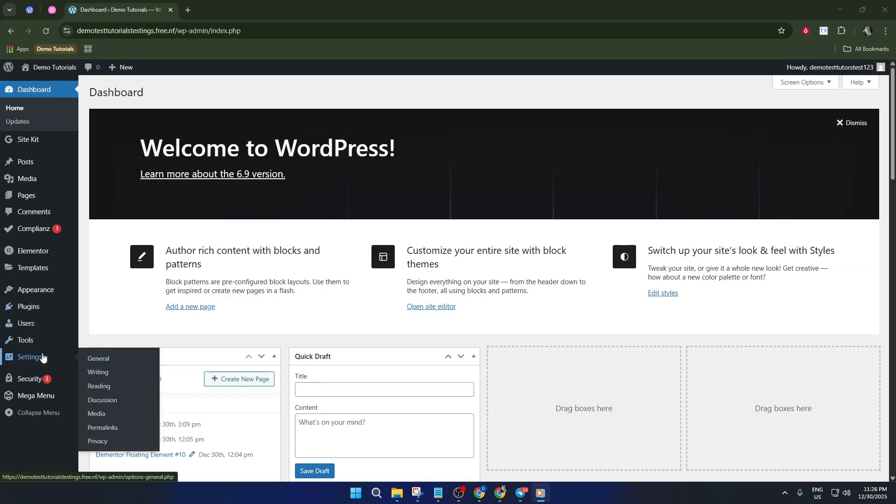
# Search the plugins available to add for "ultimate member".
pyautogui.click(38, 308)
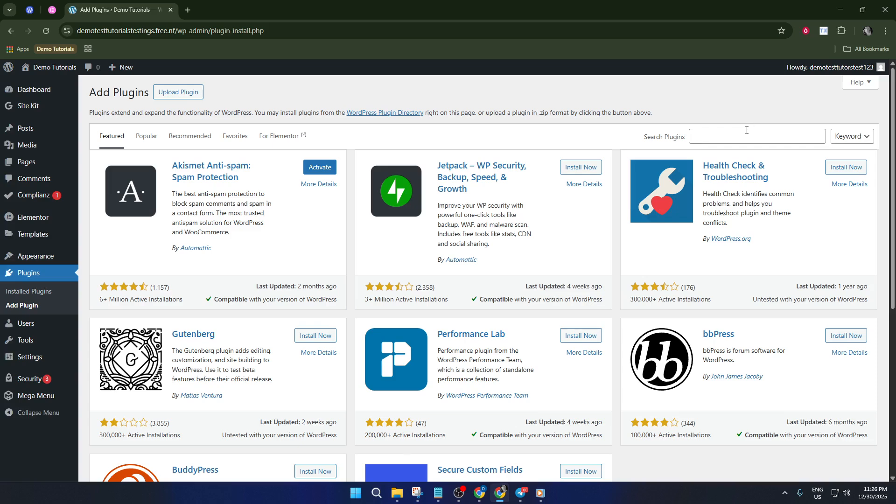
pyautogui.click(746, 135)
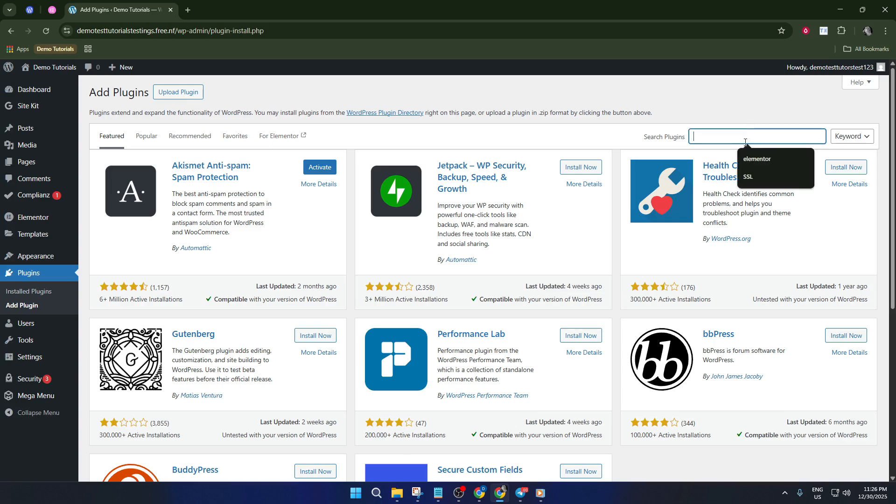
pyautogui.write('ultimate member')
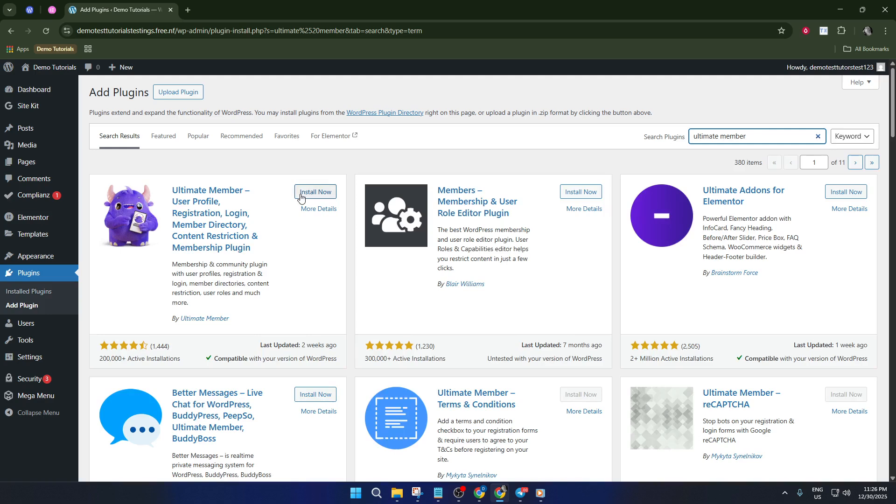
# Install and activate the Ultimate Member – User Profile, Registration, Login, Member Directory, Content Restriction & Membership Plugin.
pyautogui.click(301, 195)
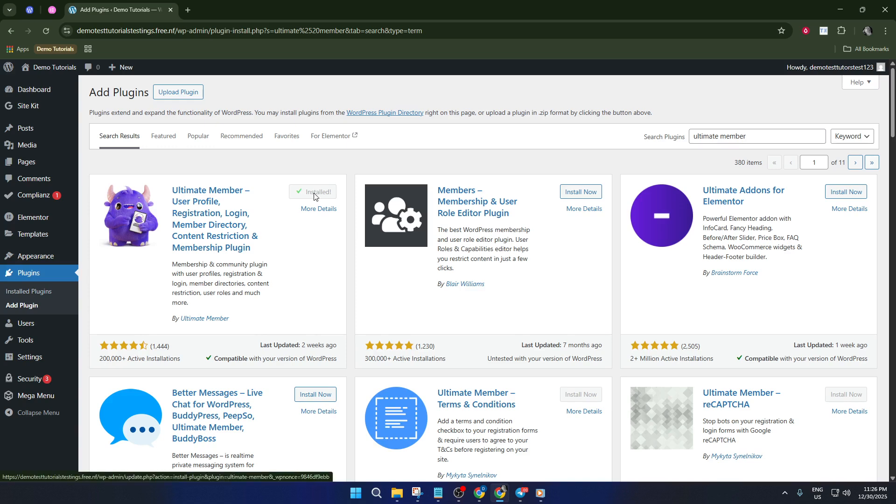
pyautogui.click(314, 197)
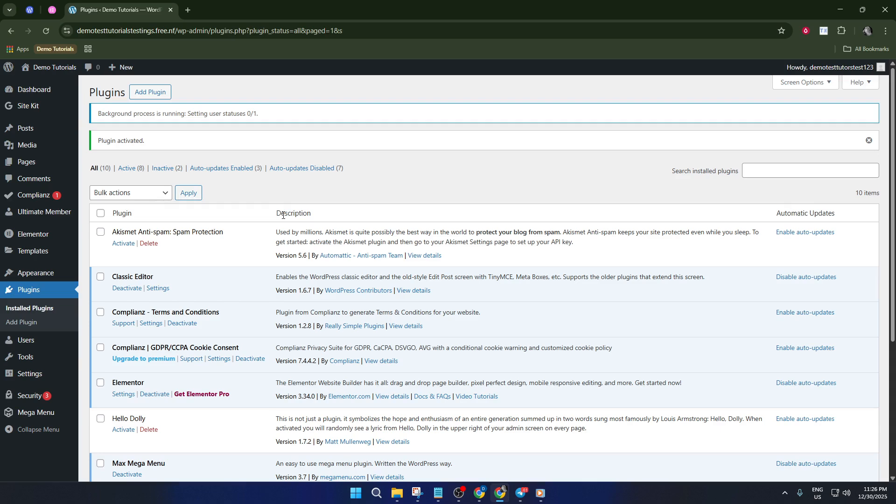
pyautogui.scroll(-2, 194, 246)
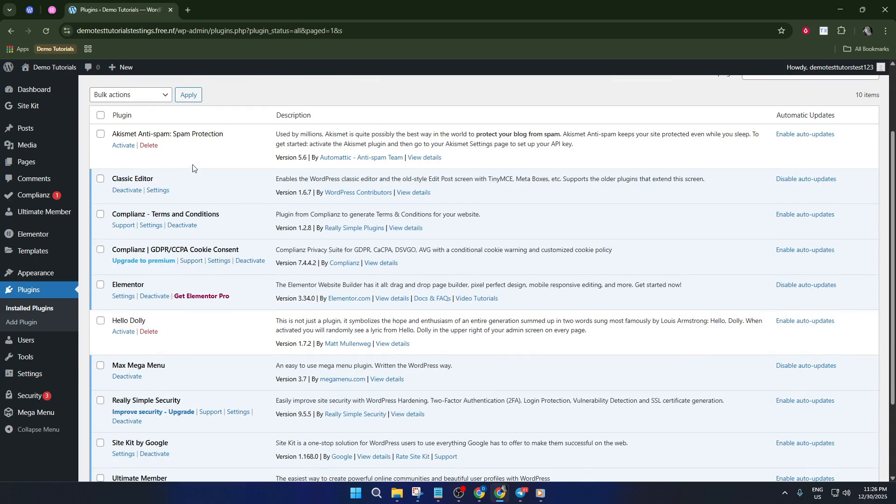
pyautogui.scroll(2, 193, 169)
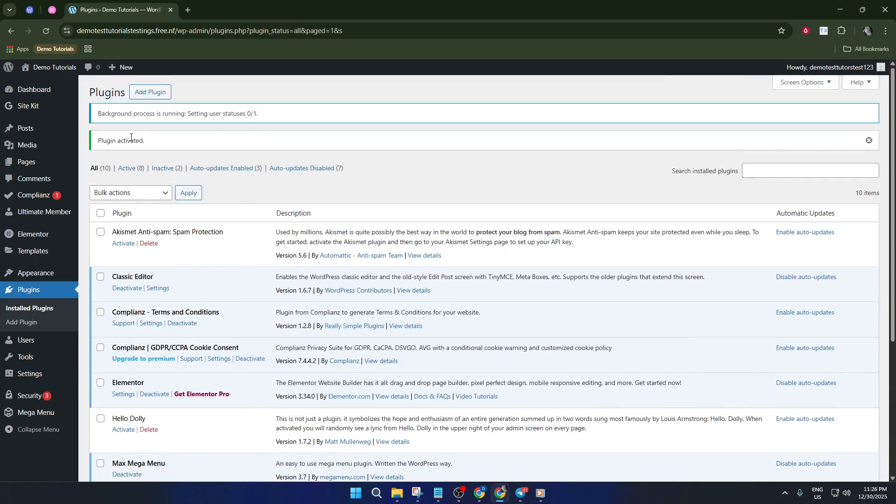
# Look at the Ultimate Member dashboard and examine the site's full page list for the plugin's UM pages.
pyautogui.click(43, 212)
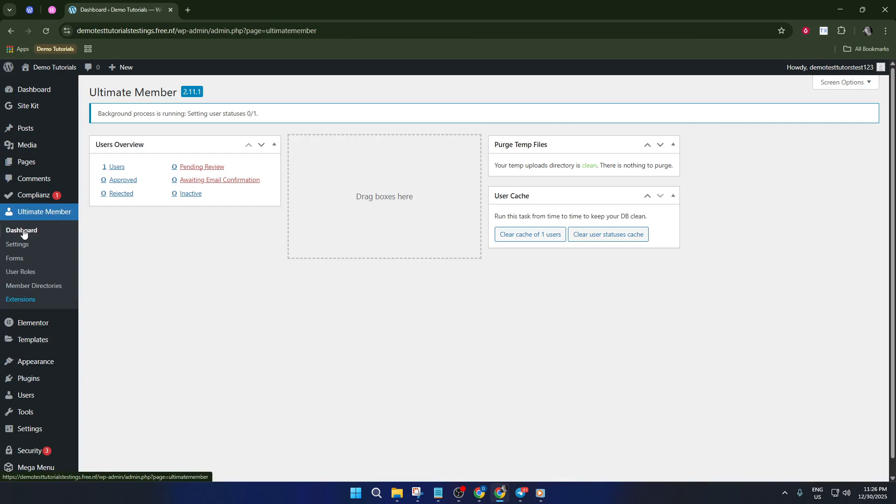
pyautogui.click(35, 166)
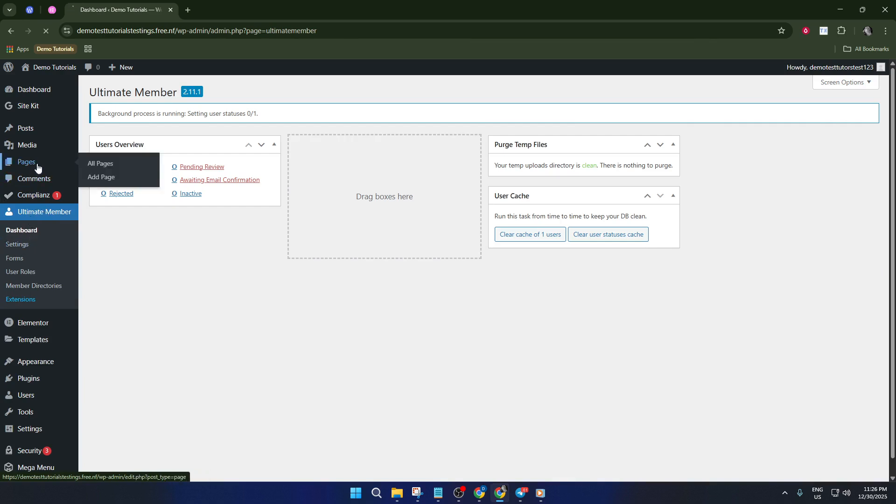
pyautogui.click(88, 169)
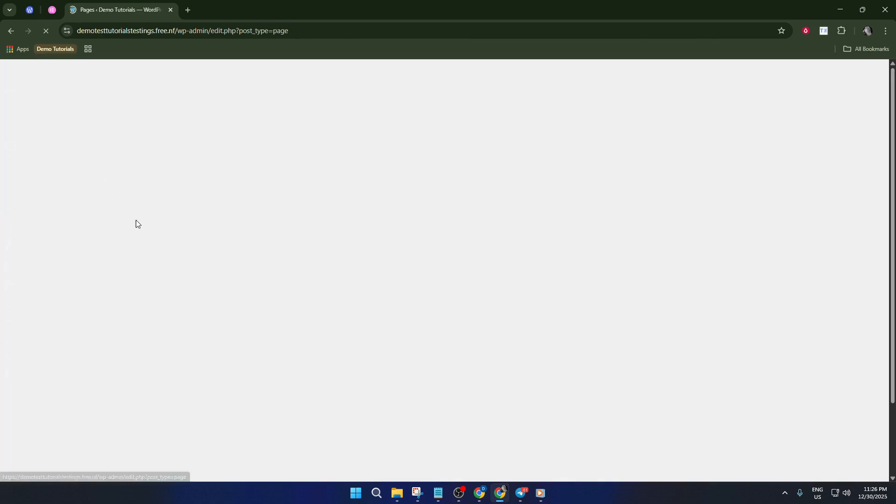
pyautogui.scroll(-2, 186, 275)
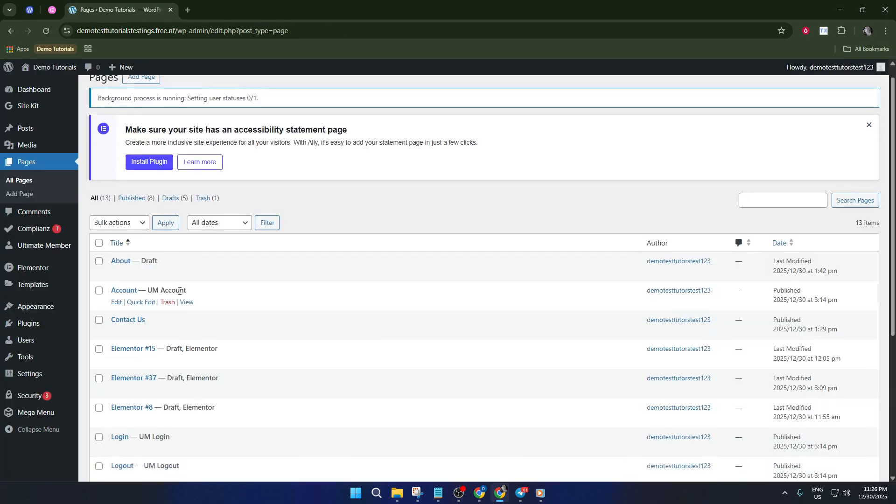
pyautogui.scroll(-2, 125, 322)
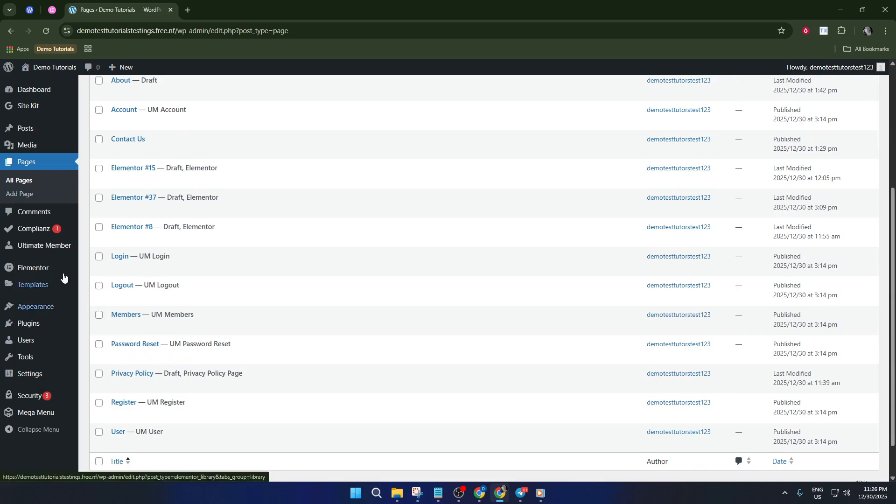
# Review Ultimate Member's page assignments and its content restriction settings, including the Global Site Access choices.
pyautogui.click(40, 248)
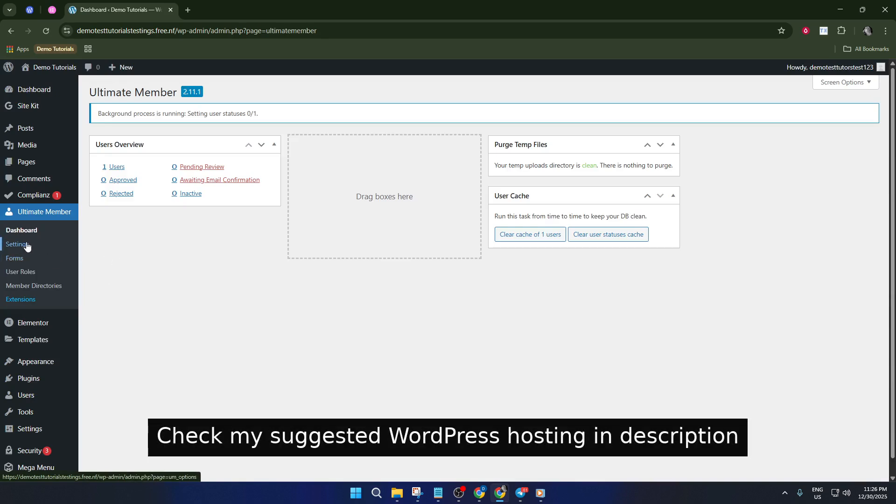
pyautogui.click(27, 245)
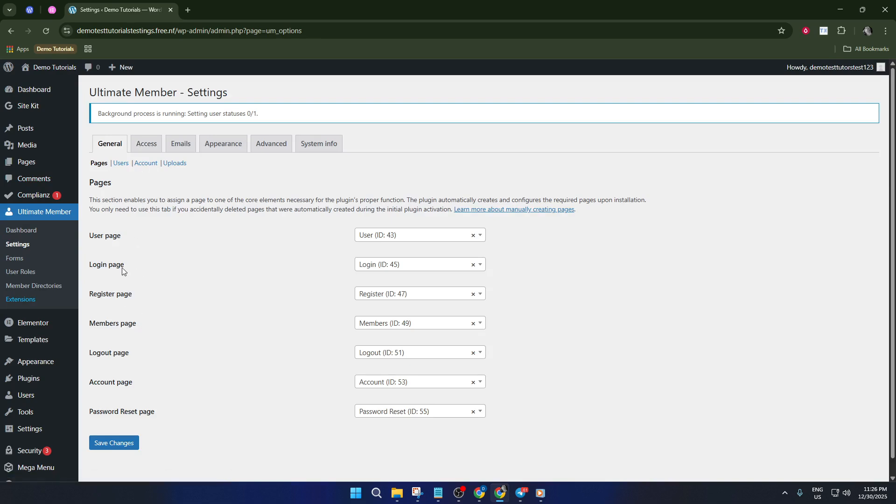
pyautogui.click(147, 143)
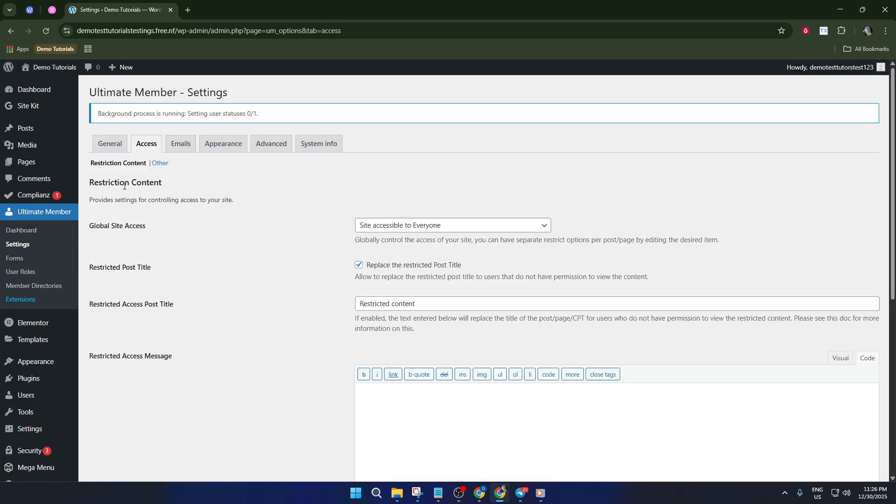
pyautogui.click(420, 226)
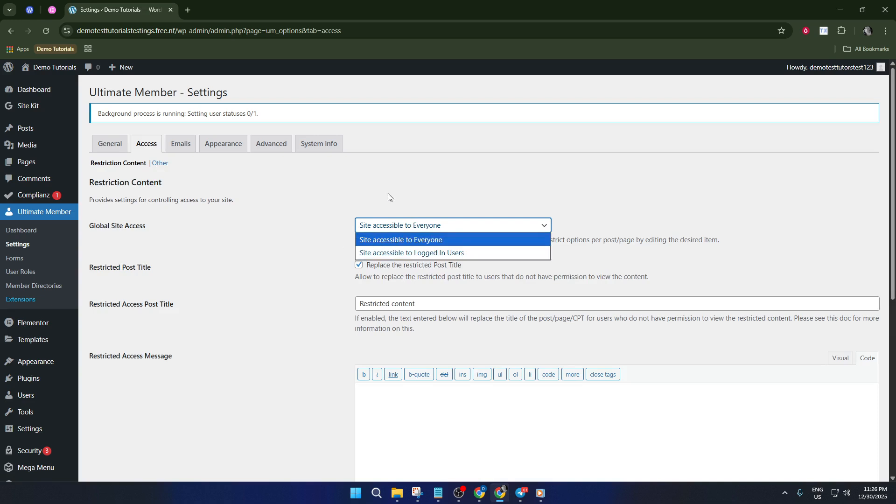
pyautogui.click(414, 226)
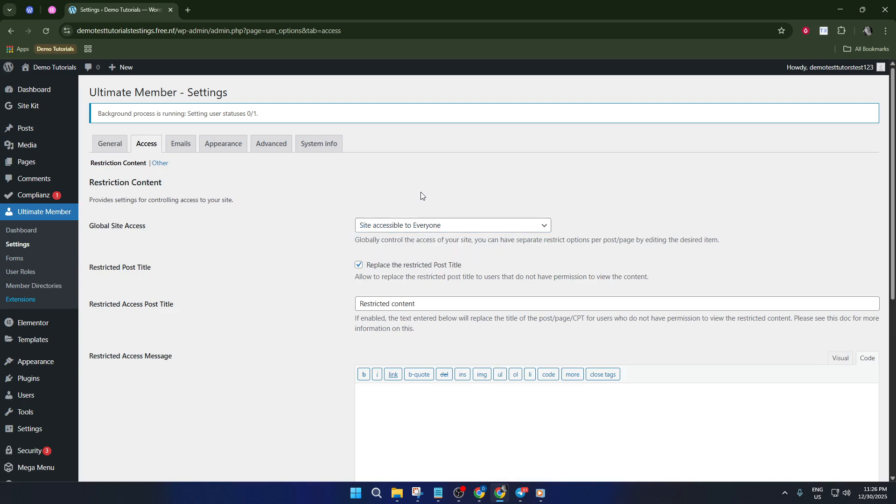
pyautogui.scroll(-2, 361, 277)
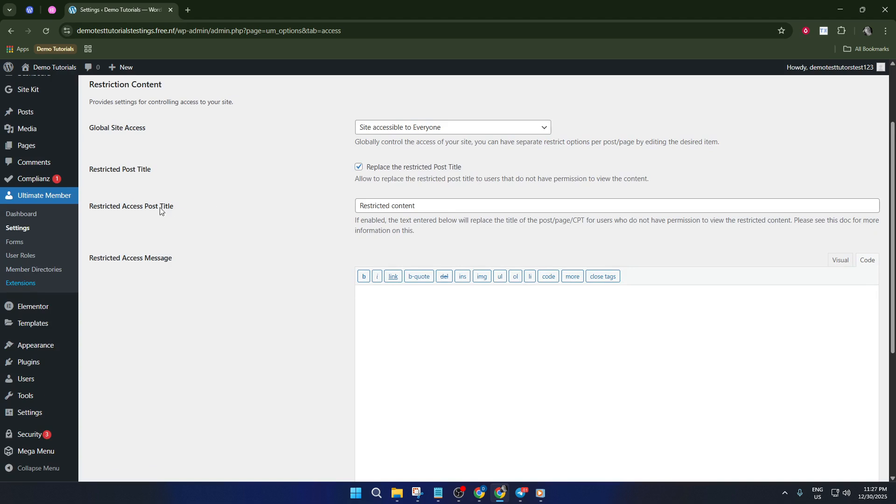
pyautogui.scroll(2, 243, 215)
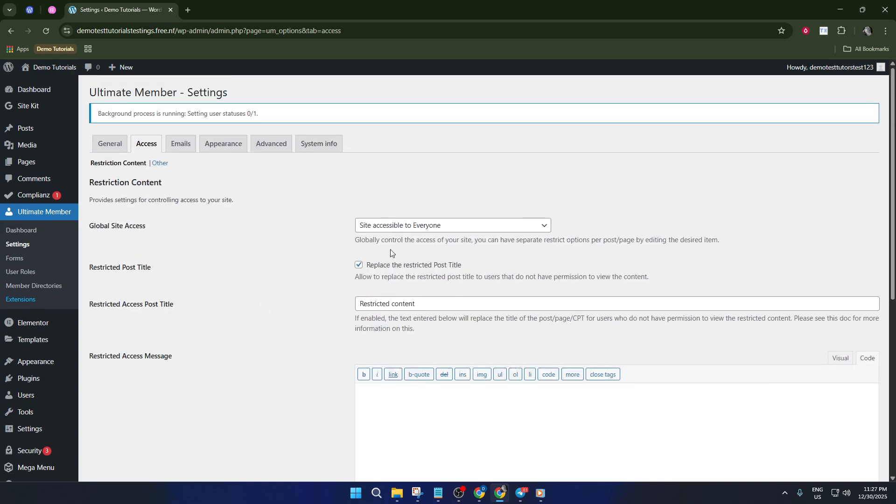
pyautogui.click(181, 144)
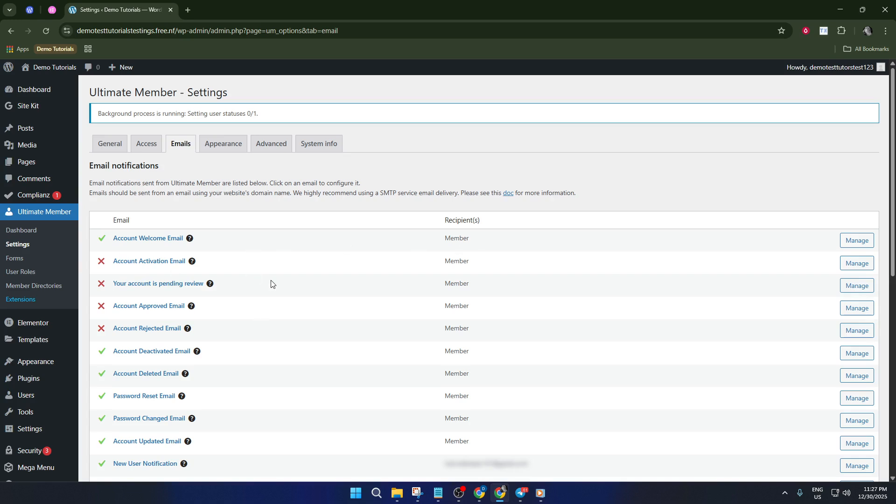
pyautogui.click(852, 242)
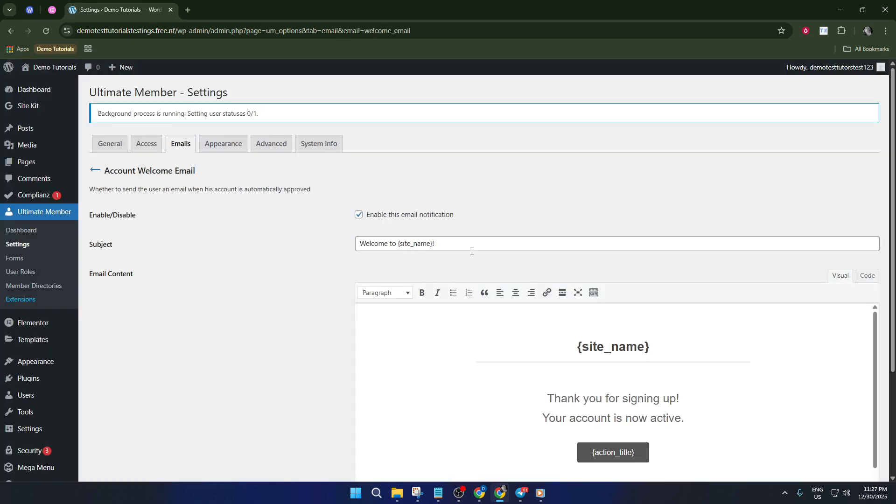
pyautogui.scroll(-3, 472, 251)
pyautogui.scroll(1, 504, 280)
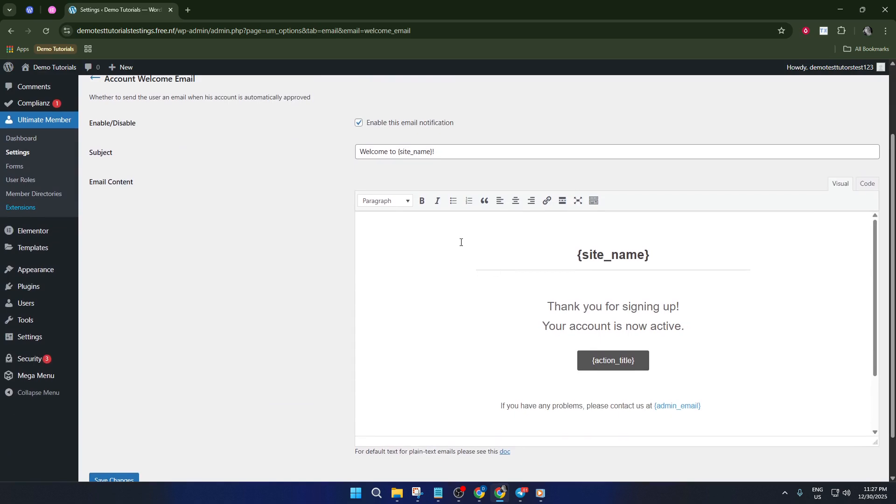
pyautogui.scroll(2, 470, 161)
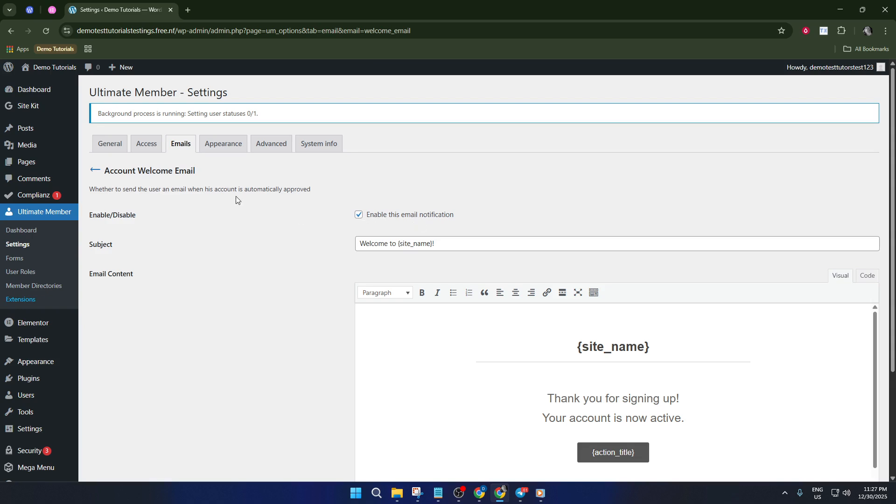
pyautogui.scroll(-3, 172, 190)
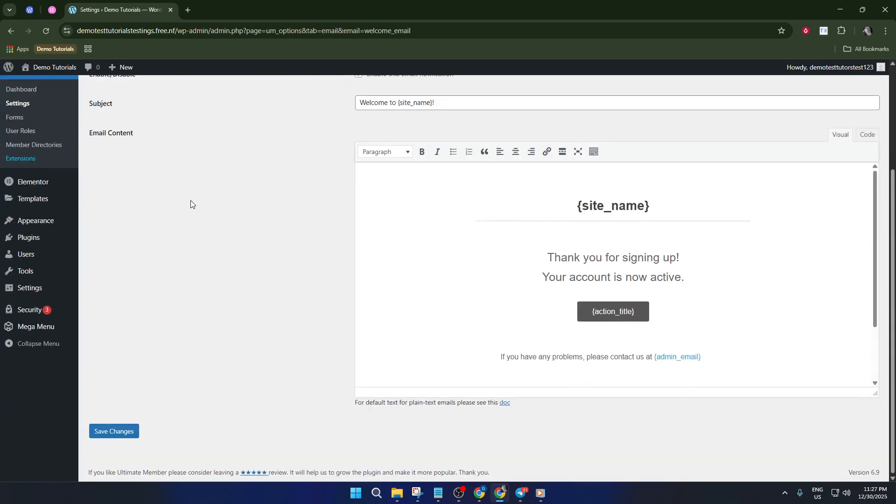
pyautogui.scroll(3, 193, 203)
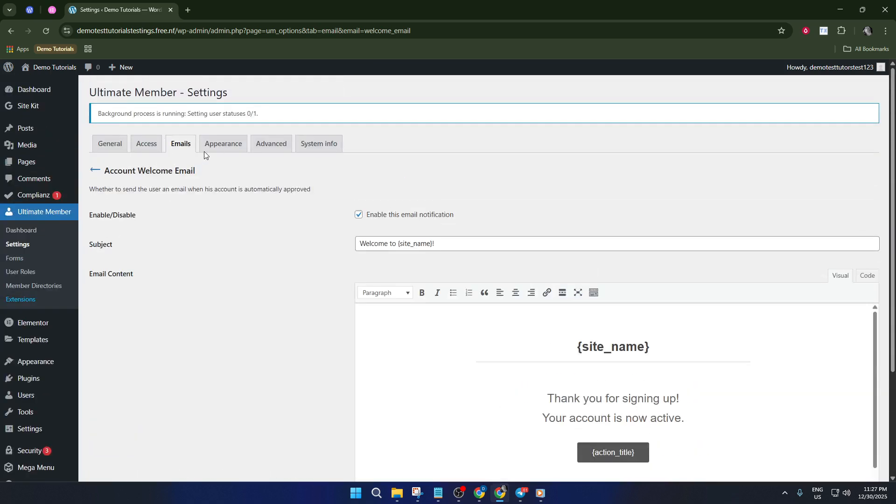
# Review the profile template and profile photo options in Ultimate Member's appearance settings.
pyautogui.click(207, 149)
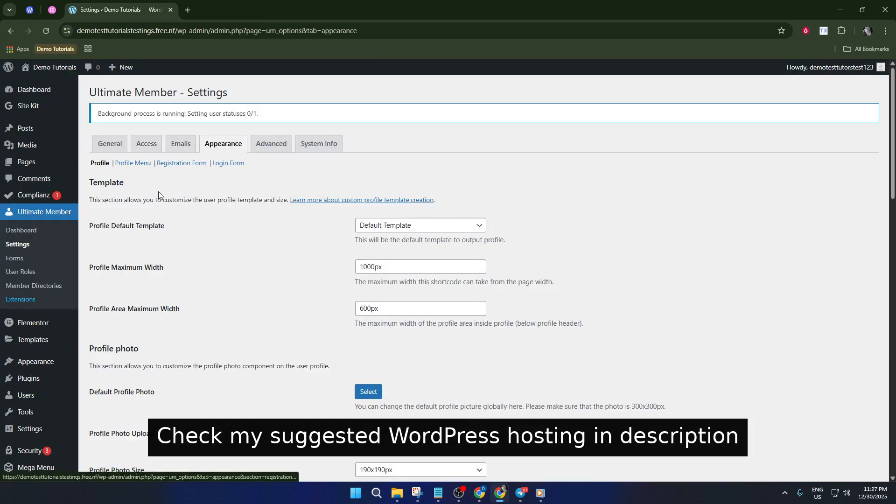
pyautogui.scroll(-1, 147, 190)
pyautogui.scroll(-2, 147, 193)
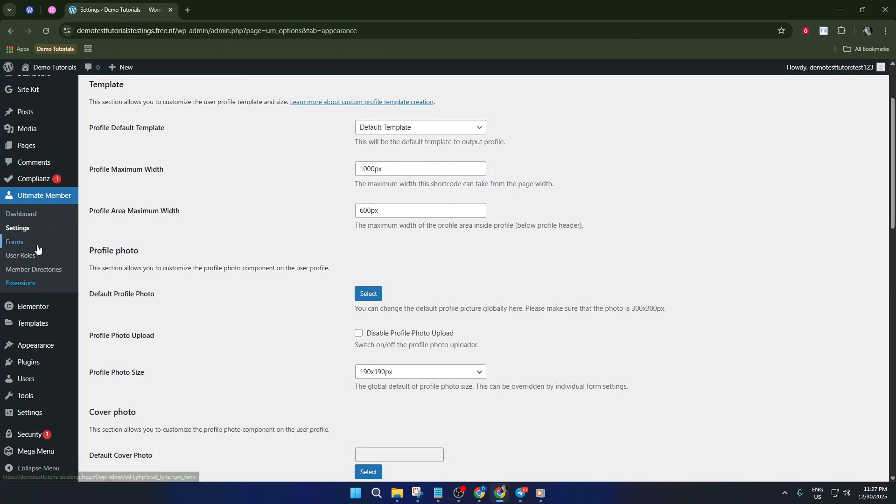
# Open the form for a new Ultimate Member user role and examine its permission and profile access options.
pyautogui.click(30, 259)
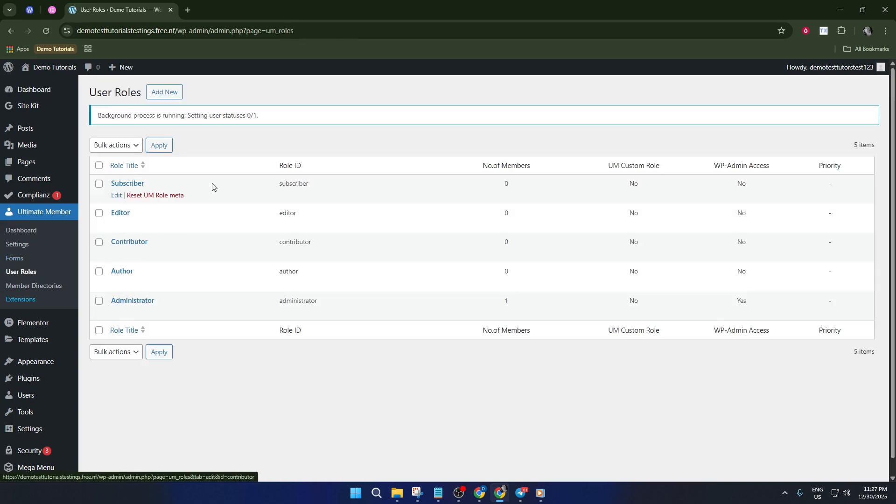
pyautogui.click(163, 93)
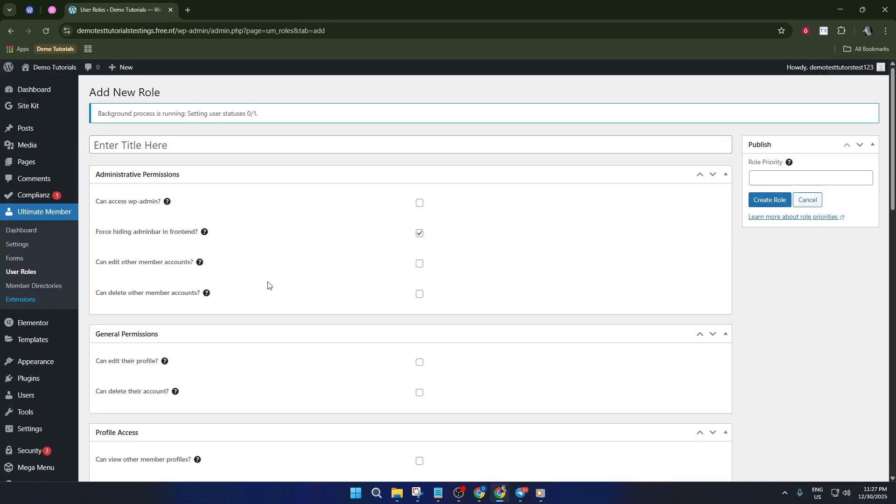
pyautogui.scroll(-3, 191, 221)
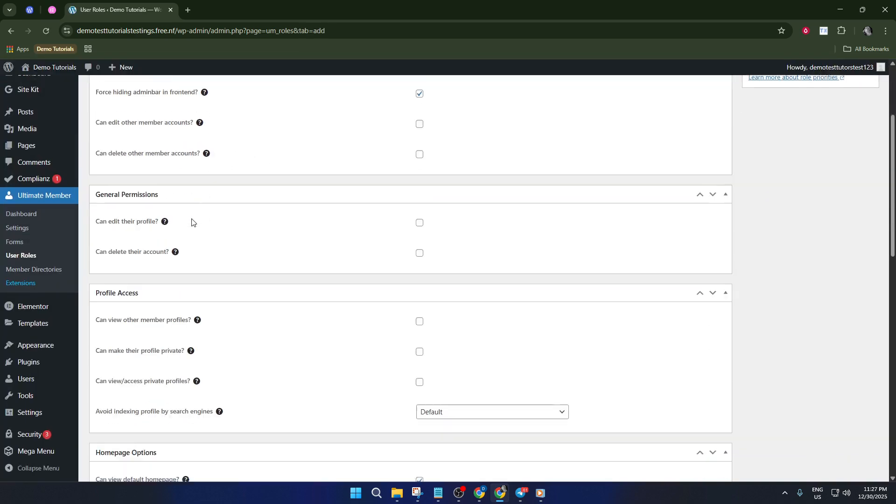